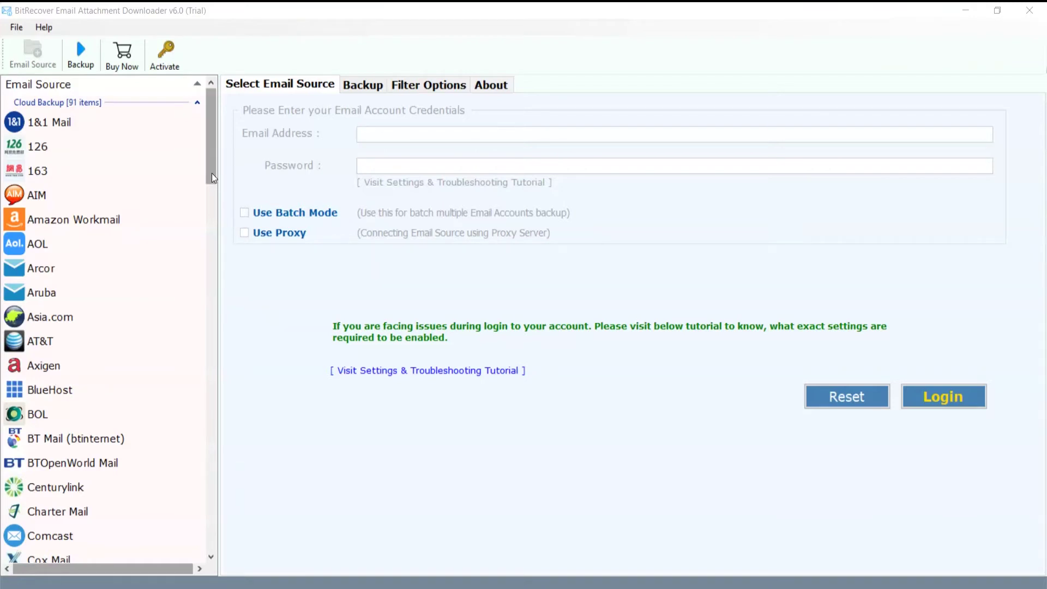
{"action": "left_click_drag", "start_coordinate": [211, 172], "coordinate": [208, 529]}
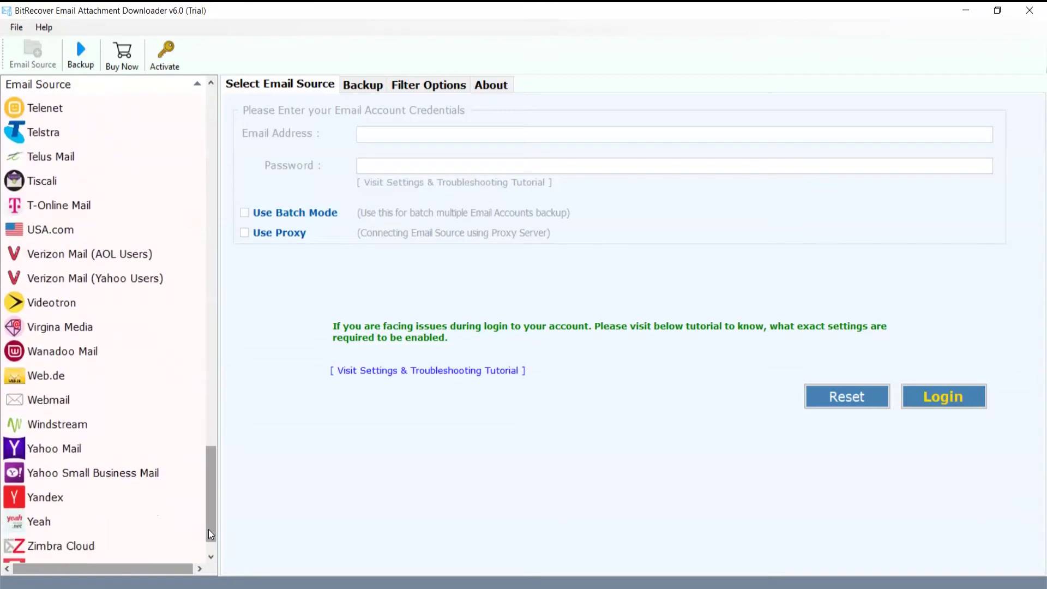
{"action": "left_click", "coordinate": [94, 453]}
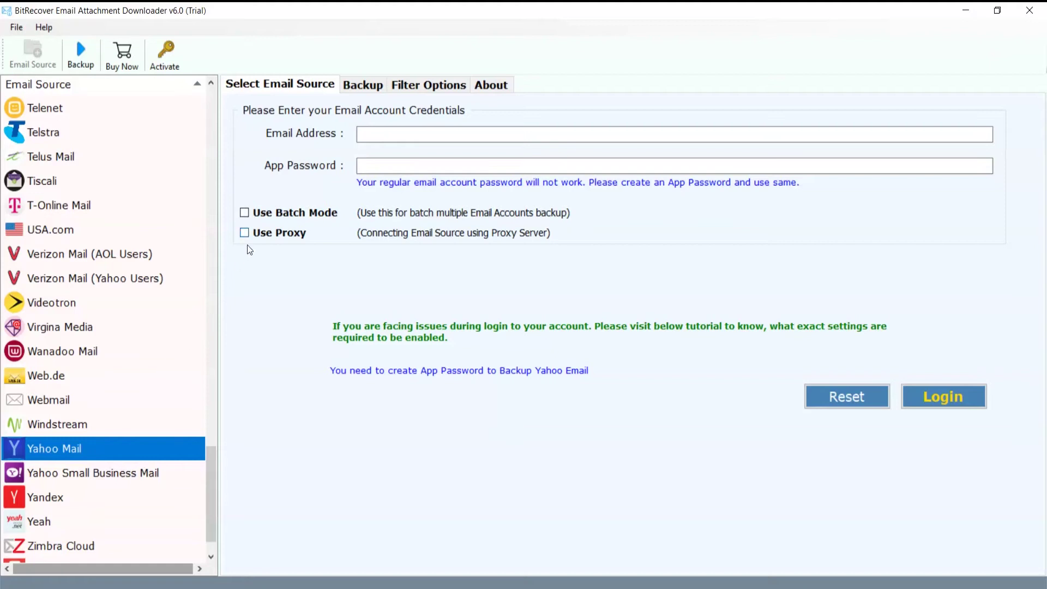
{"action": "left_click", "coordinate": [358, 135]}
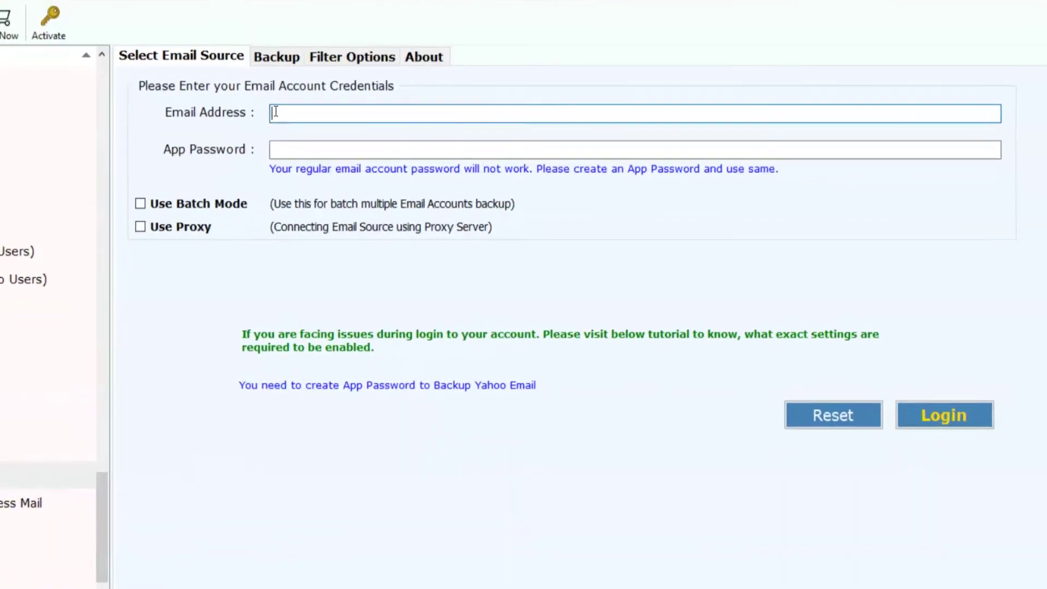
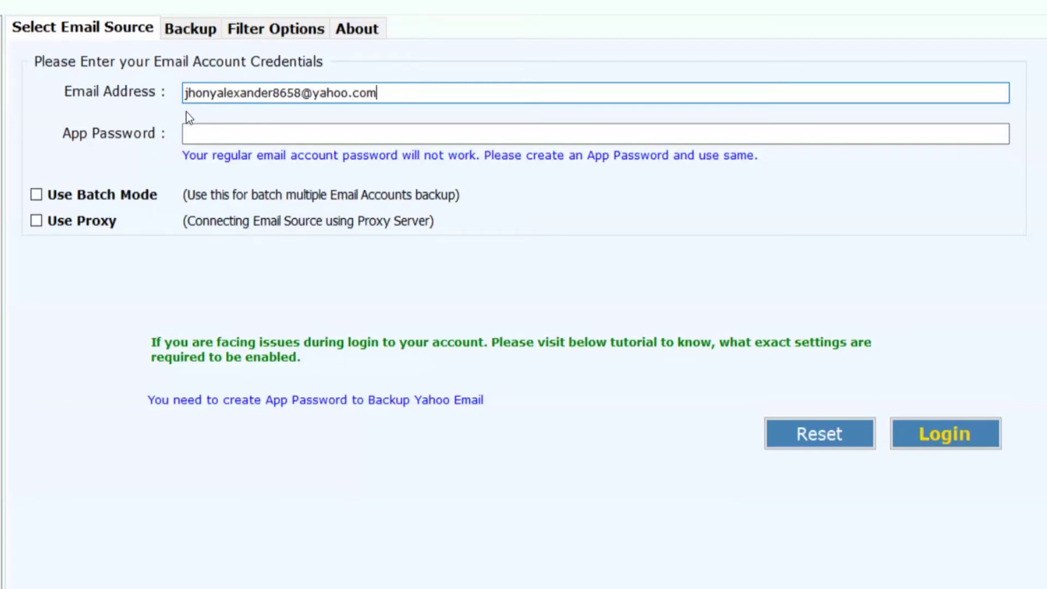
{"action": "left_click", "coordinate": [187, 134]}
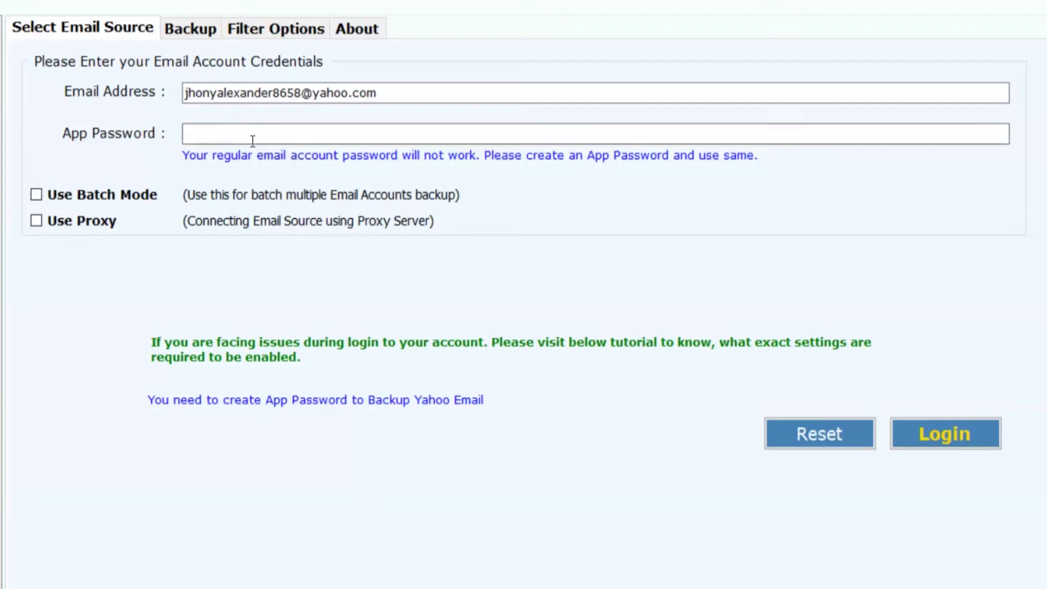
Enter the Yahoo app password, leaving batch mode and proxy unchecked
{"action": "left_click", "coordinate": [234, 138]}
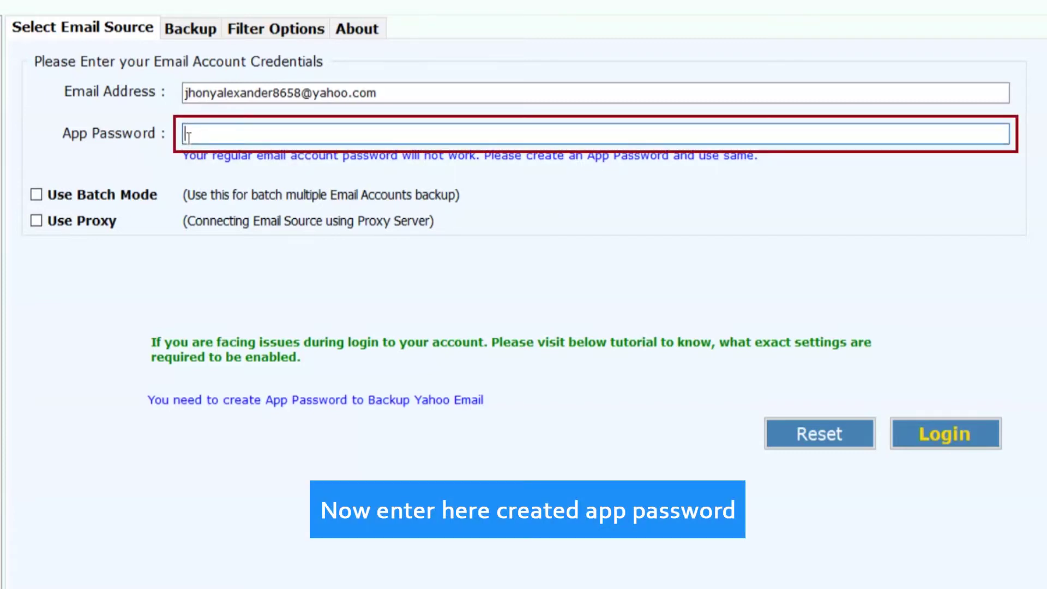
{"action": "type", "text": "••••••••••••••••"}
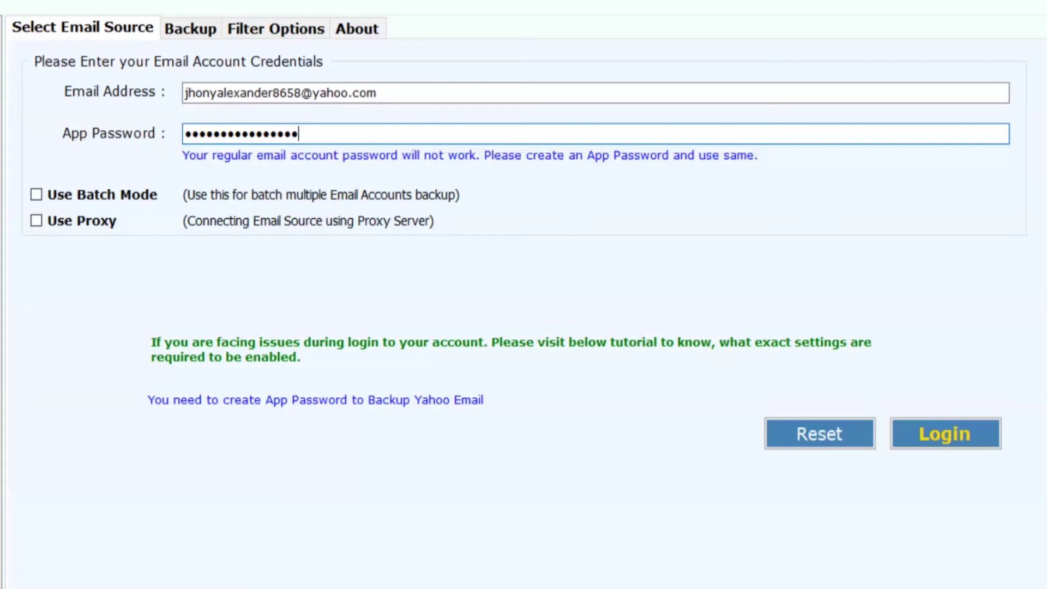
{"action": "left_click", "coordinate": [36, 194]}
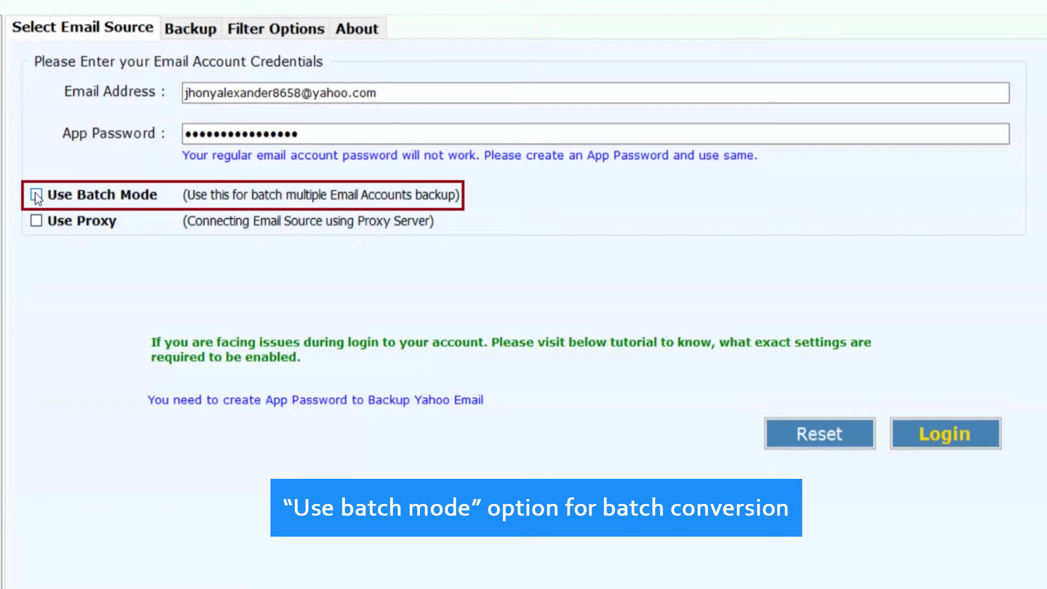
{"action": "left_click", "coordinate": [36, 194]}
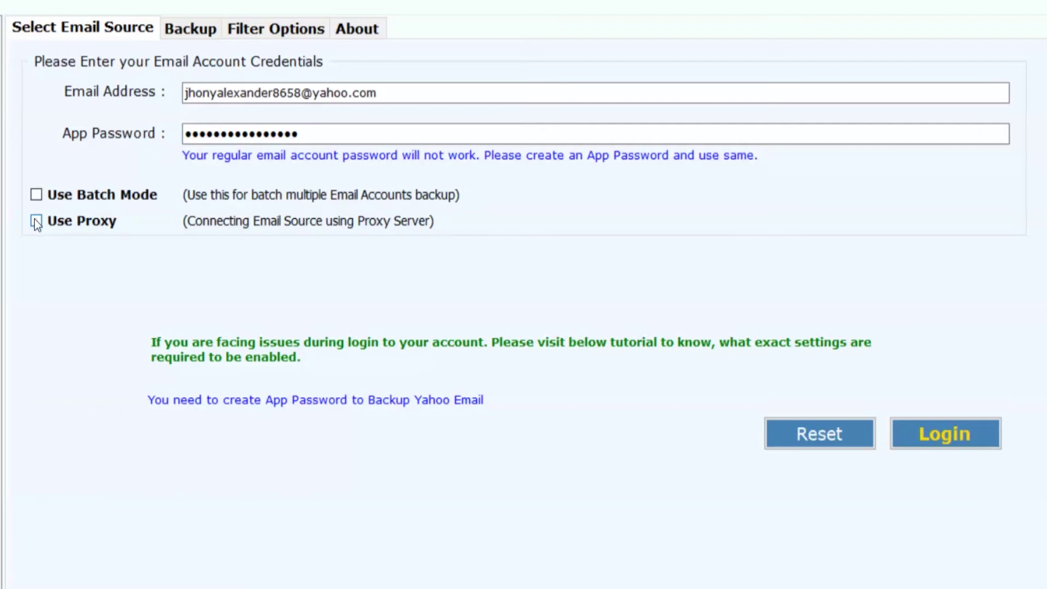
Log in to Yahoo and check the Archive and Inbox folders
{"action": "left_click", "coordinate": [946, 434]}
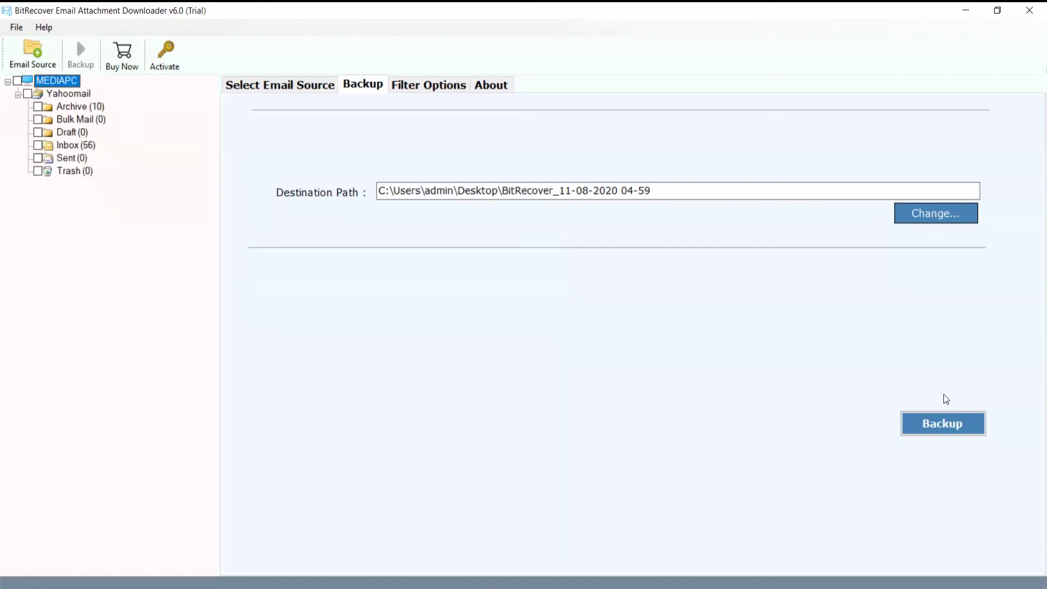
{"action": "left_click", "coordinate": [38, 106]}
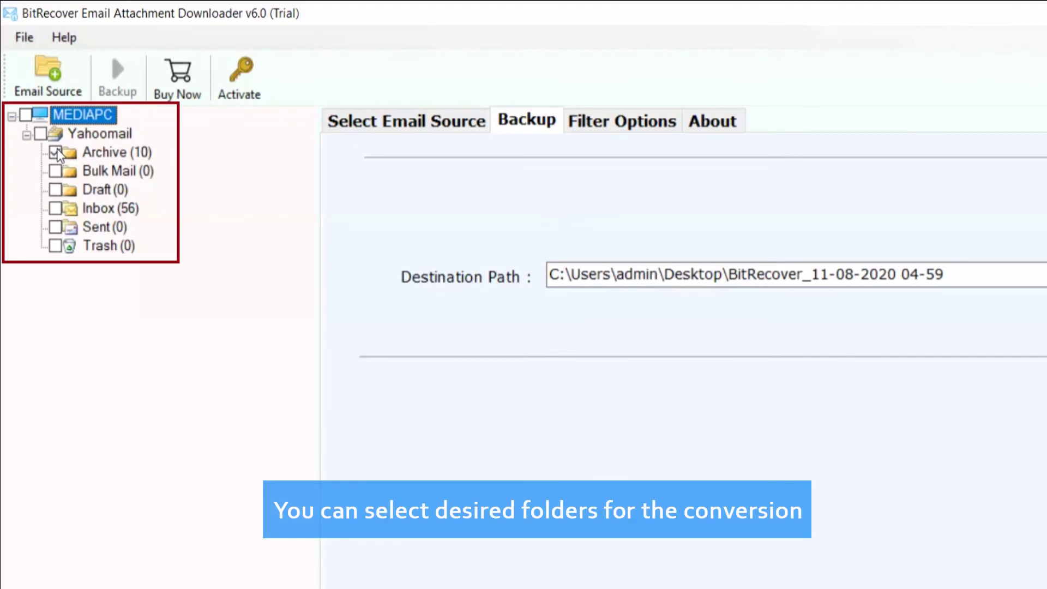
{"action": "left_click", "coordinate": [55, 209]}
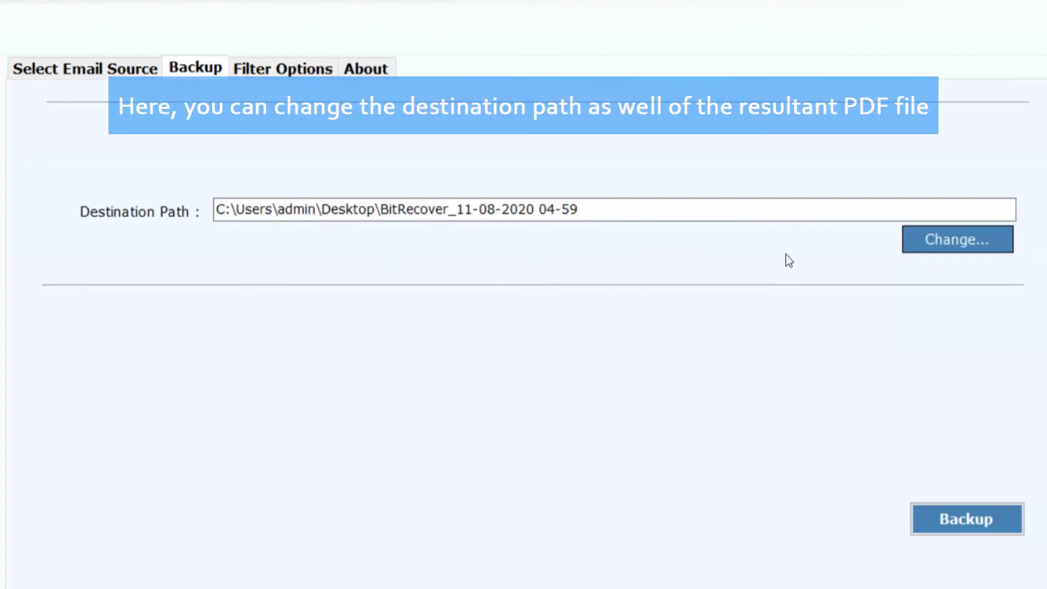
Set the destination folder to C:\Output
{"action": "left_click", "coordinate": [954, 239]}
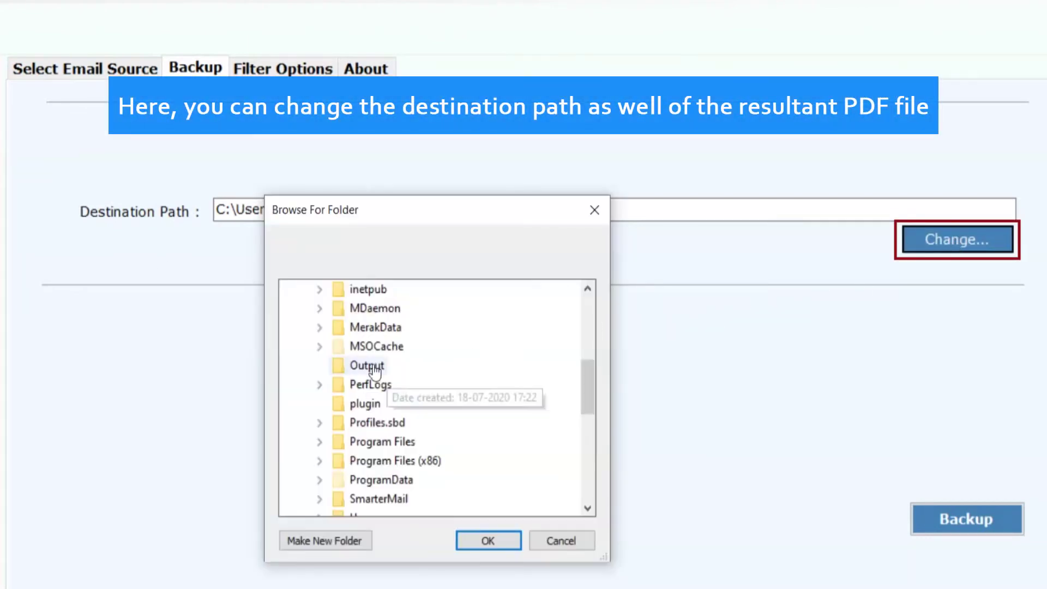
{"action": "left_click", "coordinate": [343, 365]}
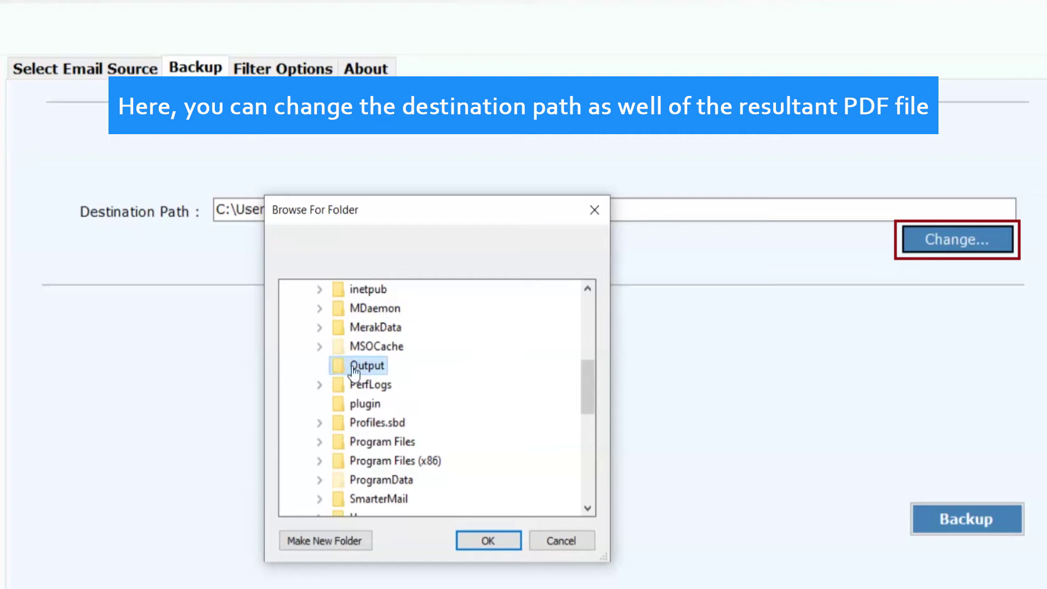
{"action": "left_click", "coordinate": [503, 538]}
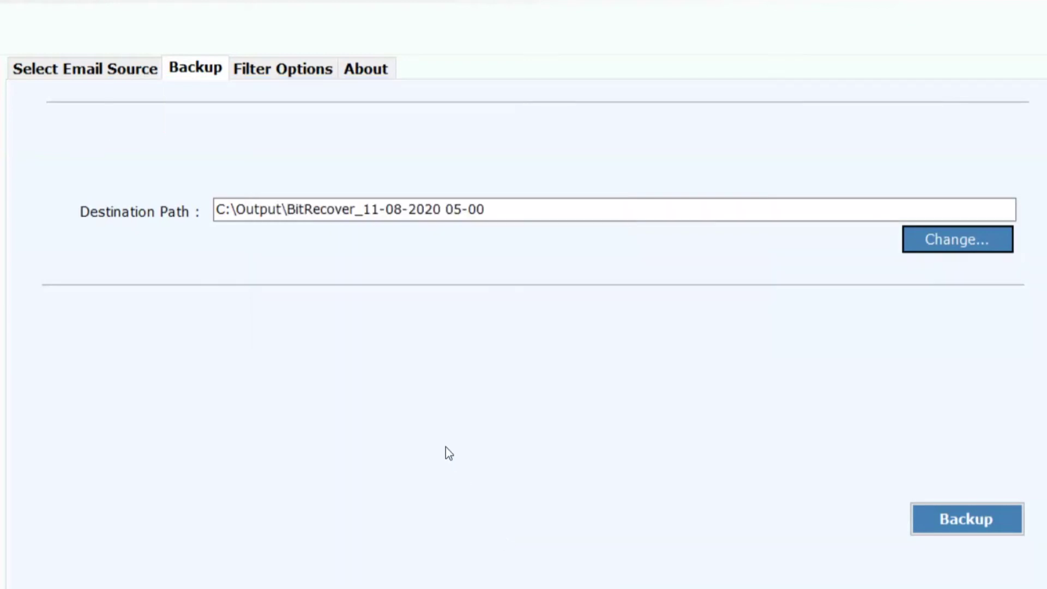
Show the Filter Options with the advanced date, sender and subject filters left off
{"action": "left_click", "coordinate": [250, 68]}
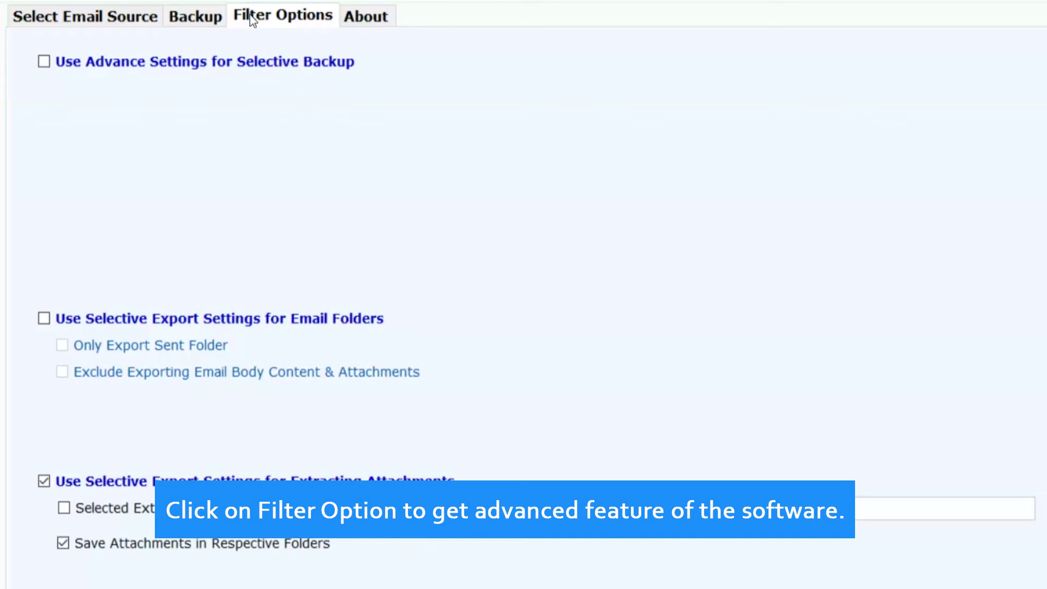
{"action": "left_click", "coordinate": [44, 62]}
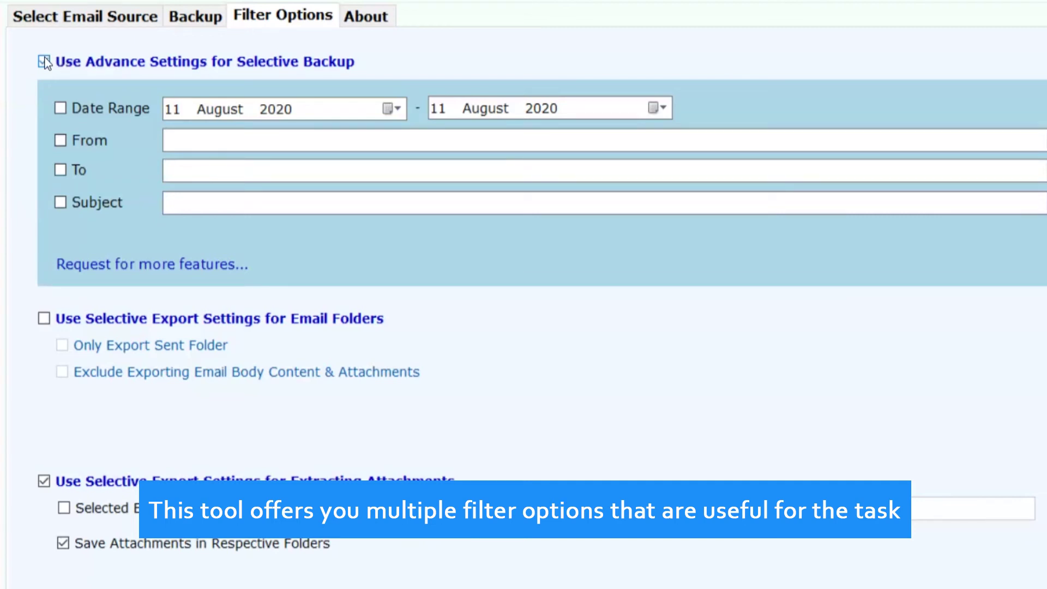
{"action": "left_click", "coordinate": [44, 62]}
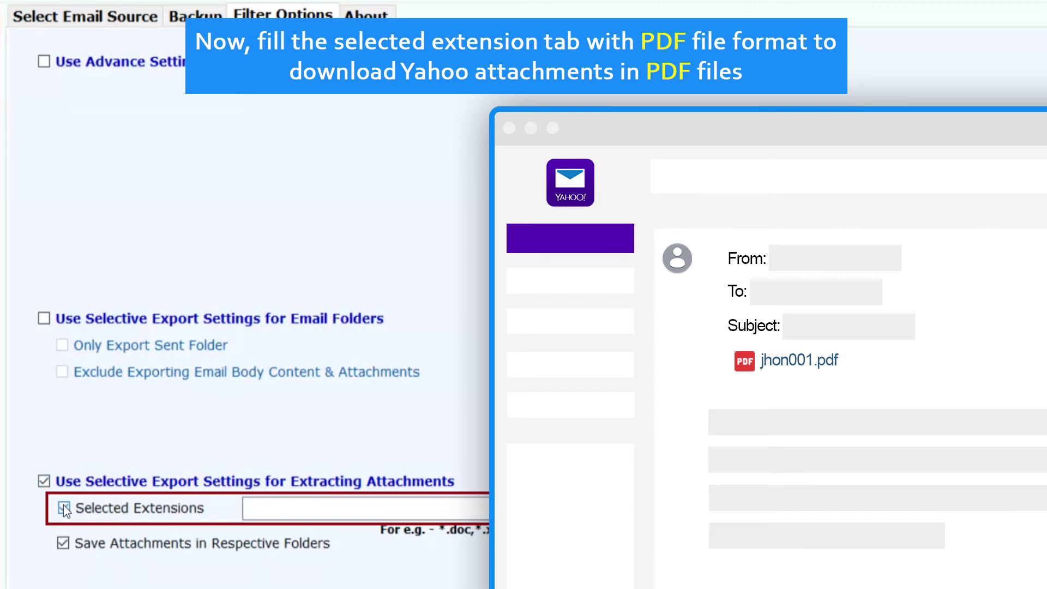
Enable Selected Extensions filtering with the pattern *.pdf
{"action": "left_click", "coordinate": [63, 504]}
{"action": "left_click", "coordinate": [249, 508]}
{"action": "type", "text": "*"}
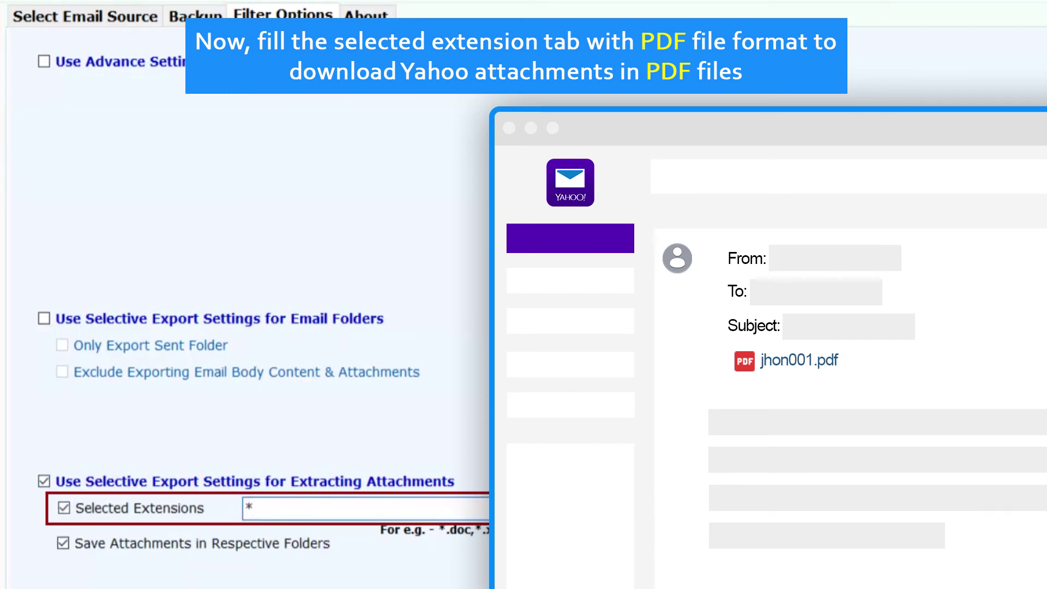
{"action": "type", "text": ".pdf"}
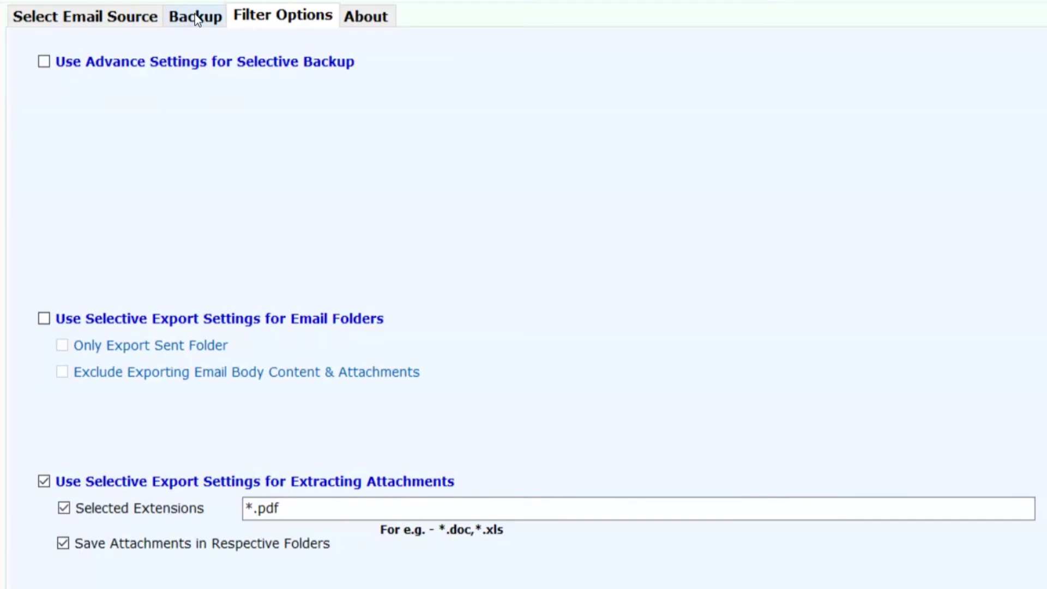
Run the backup to extract PDF attachments and acknowledge the completion message
{"action": "left_click", "coordinate": [196, 17]}
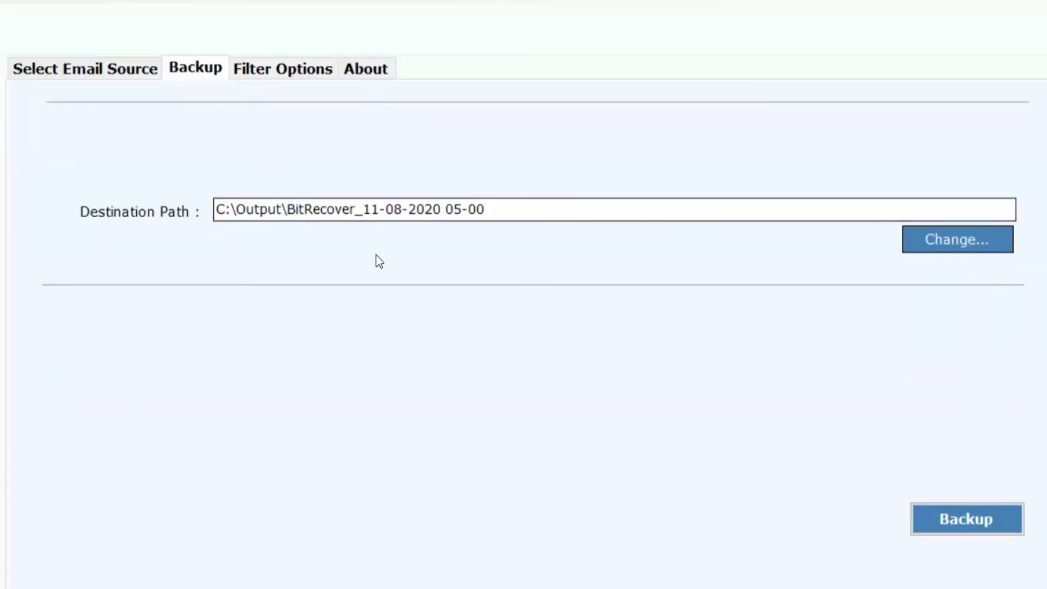
{"action": "left_click", "coordinate": [968, 510]}
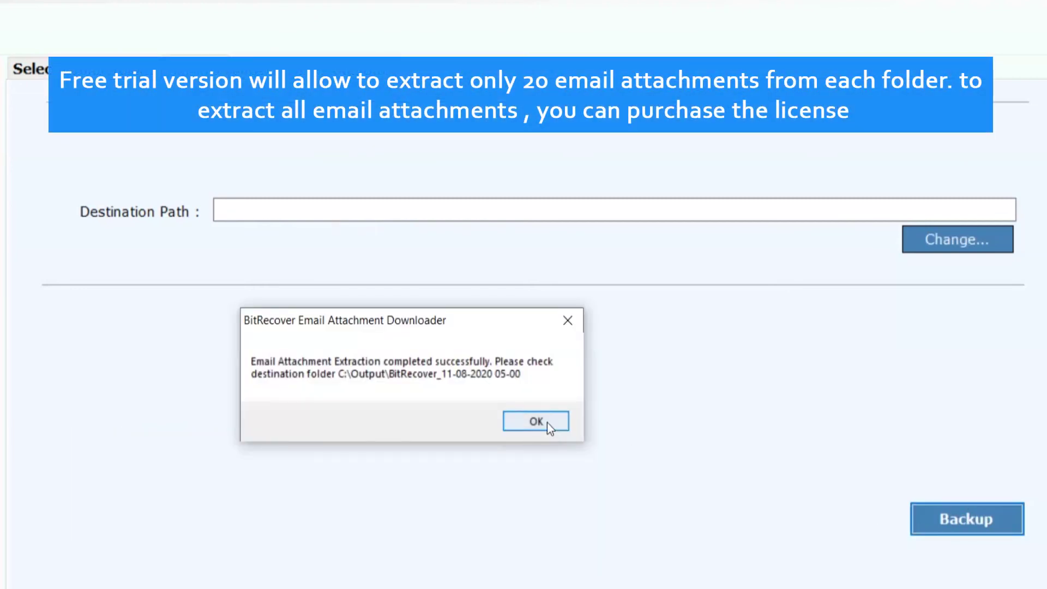
{"action": "left_click", "coordinate": [541, 417]}
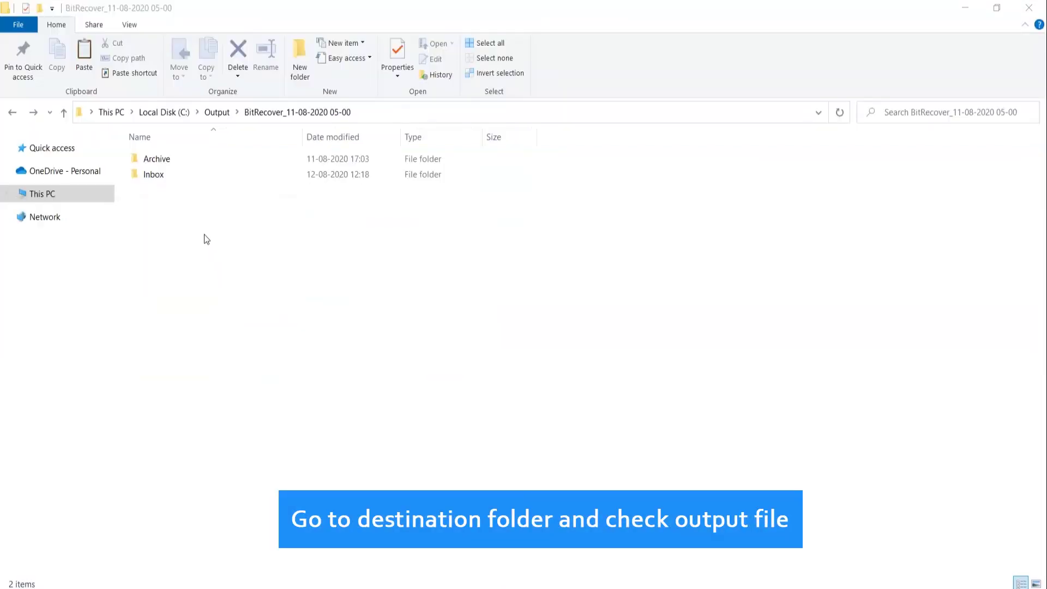
Open the extracted Inbox folder and select one of its 20 PDF attachments
{"action": "double_click", "coordinate": [177, 179]}
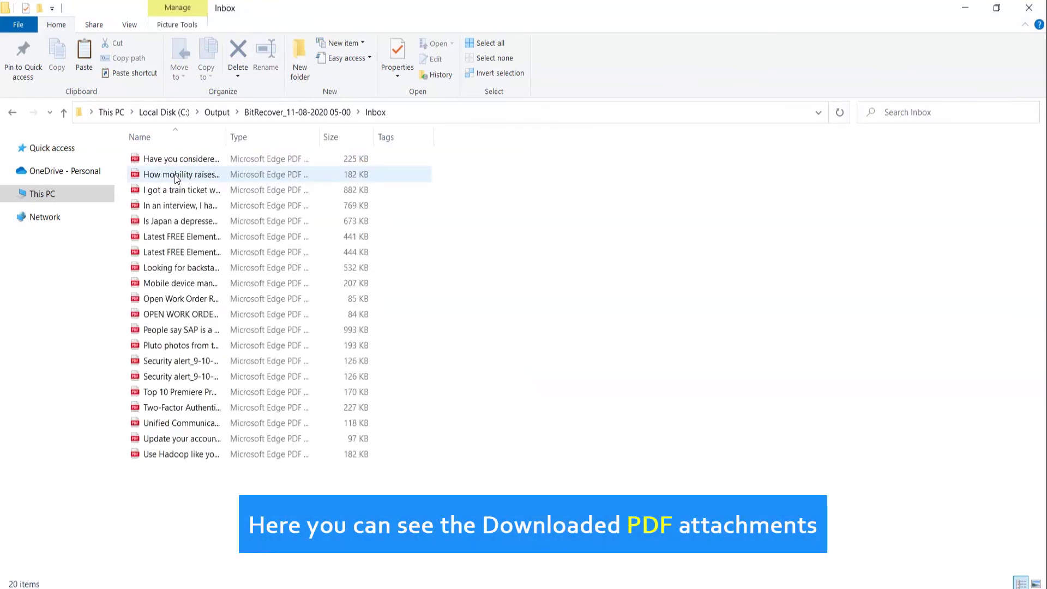
{"action": "left_click", "coordinate": [176, 179]}
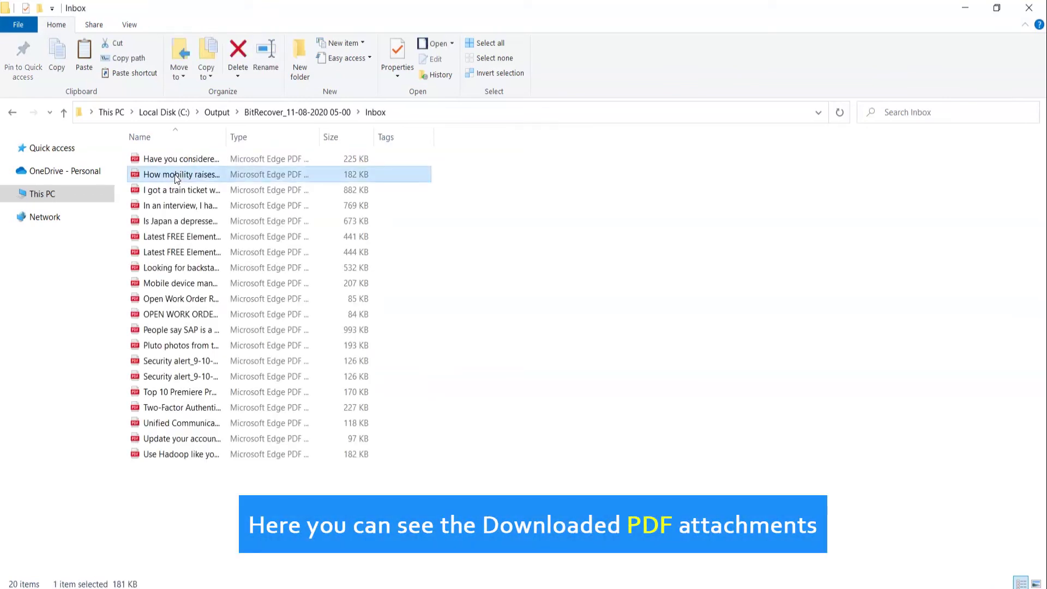